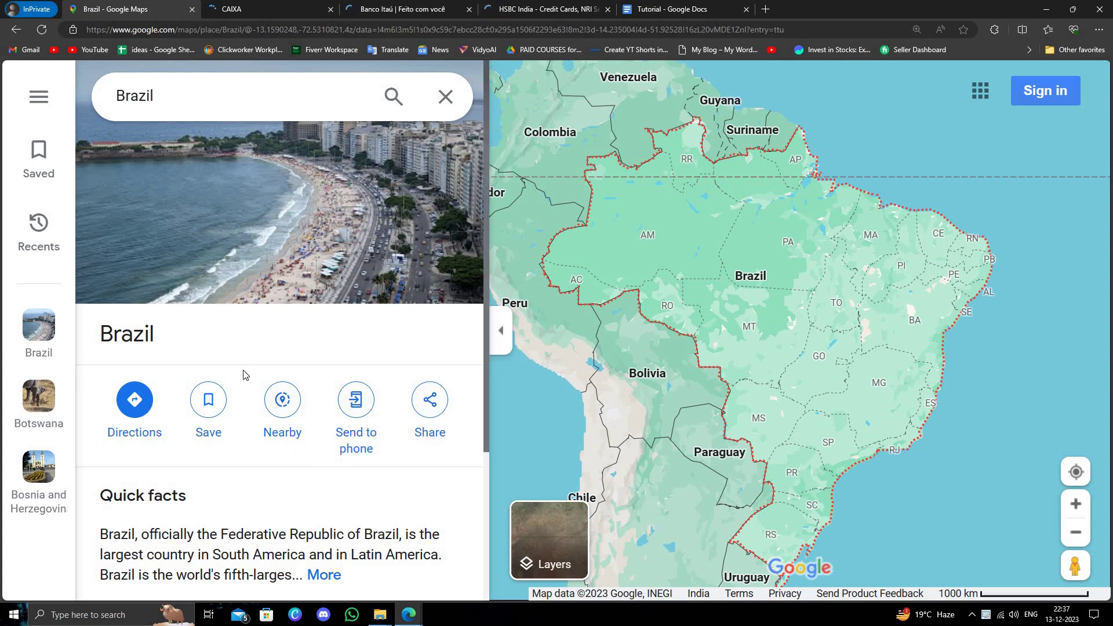
Review the CAIXA website's 'Para sua empresa' menu, then close it to reveal Banco Itaú
left_click(237, 11)
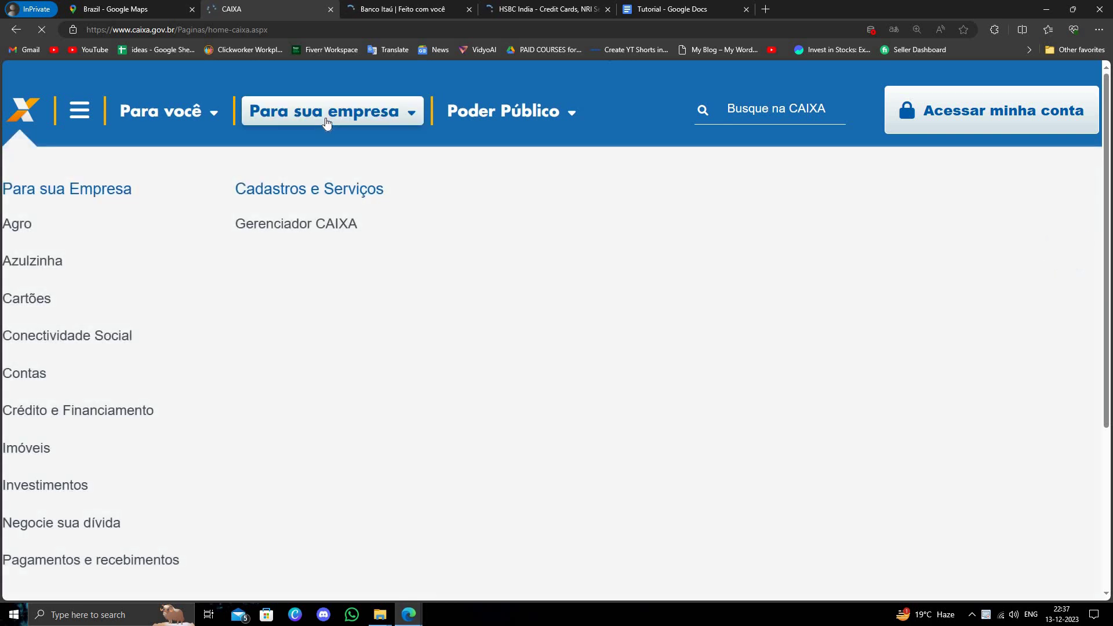
left_click(330, 10)
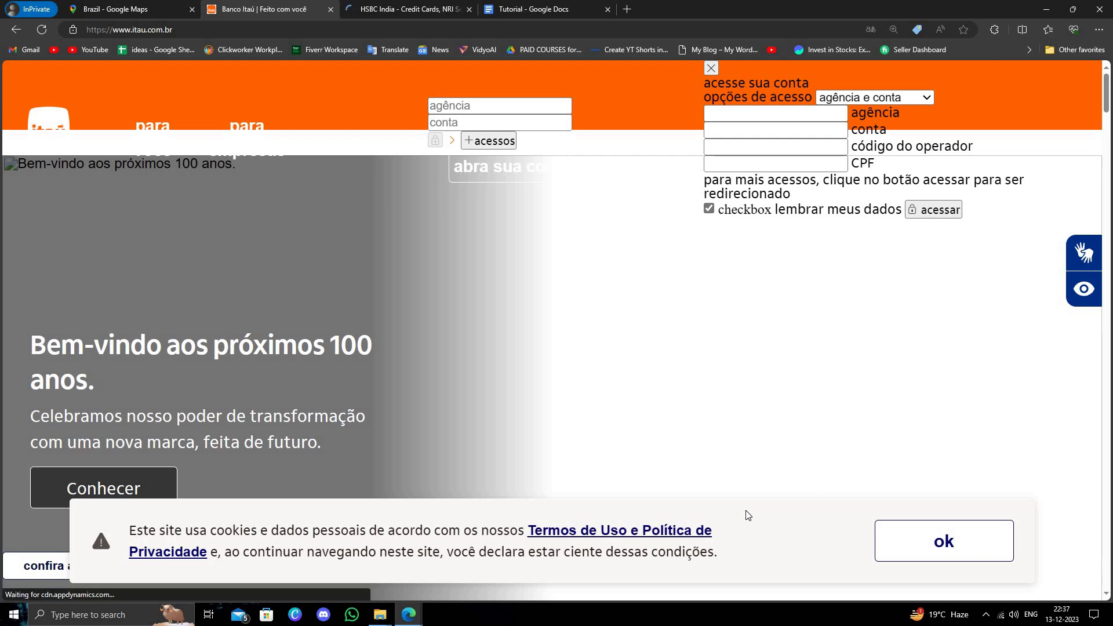
Bring the HSBC India site forward and close the Banco Itaú website
left_click(379, 8)
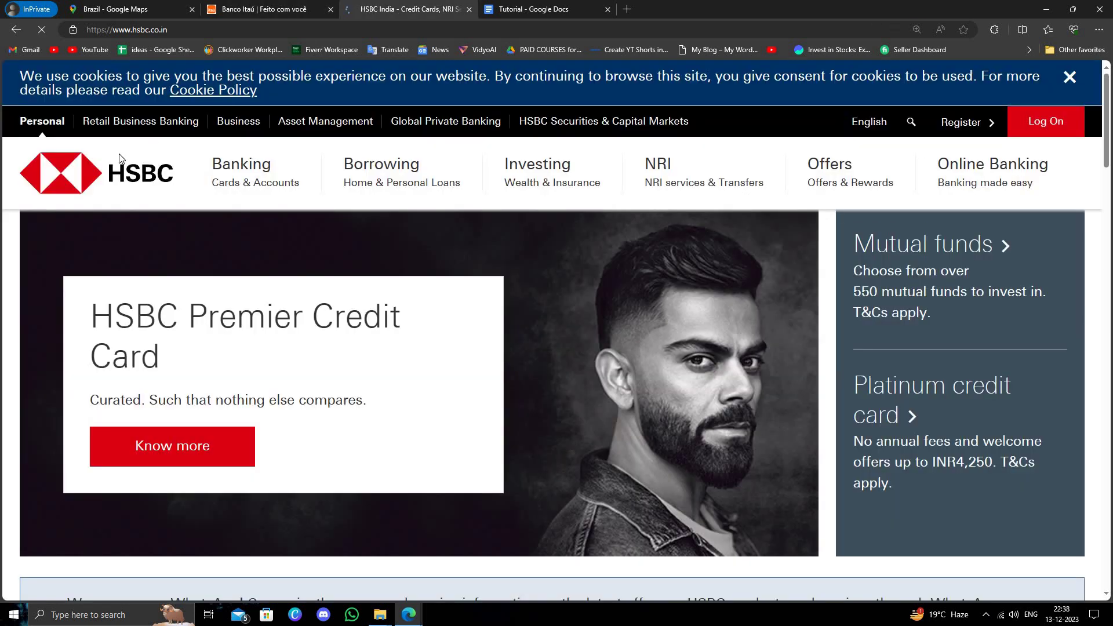
left_click(329, 9)
mouse_move(552, 172)
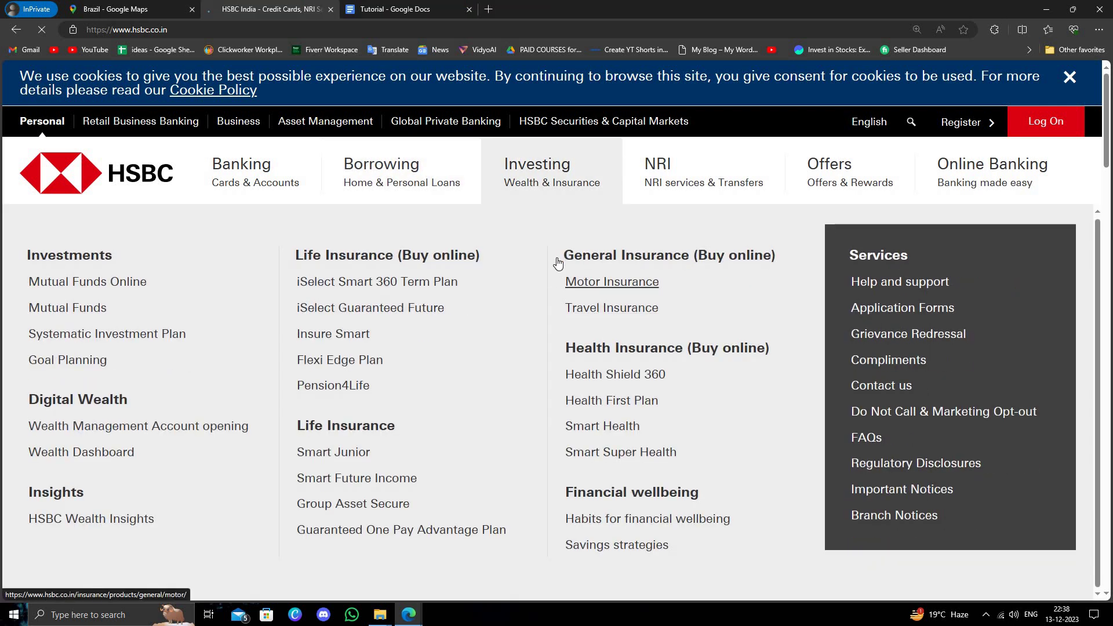
scroll(778, 229, "down", 1)
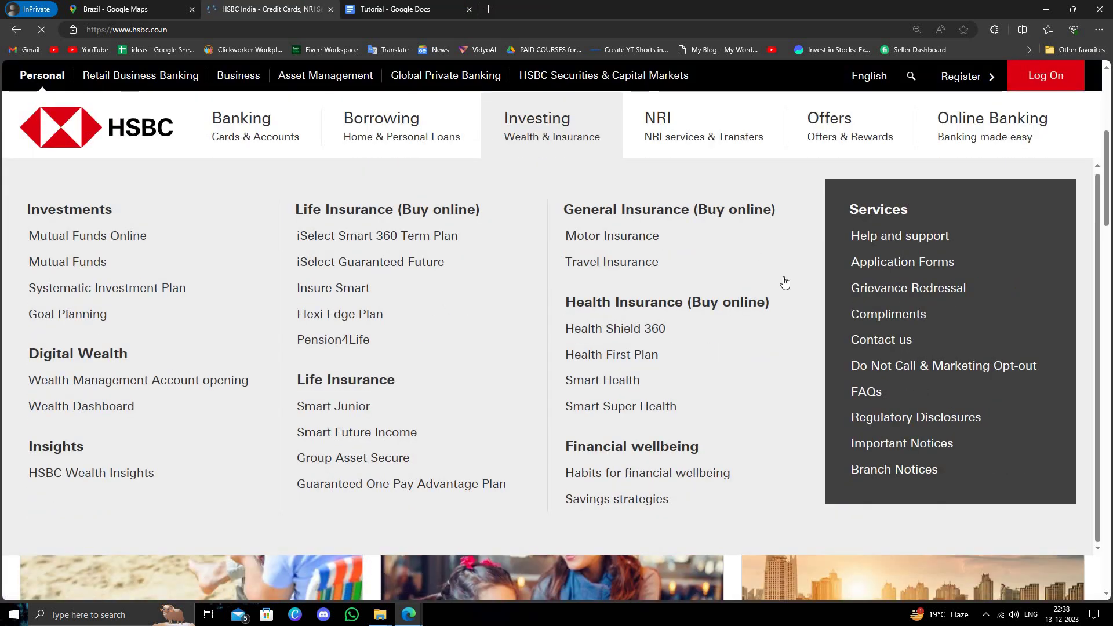